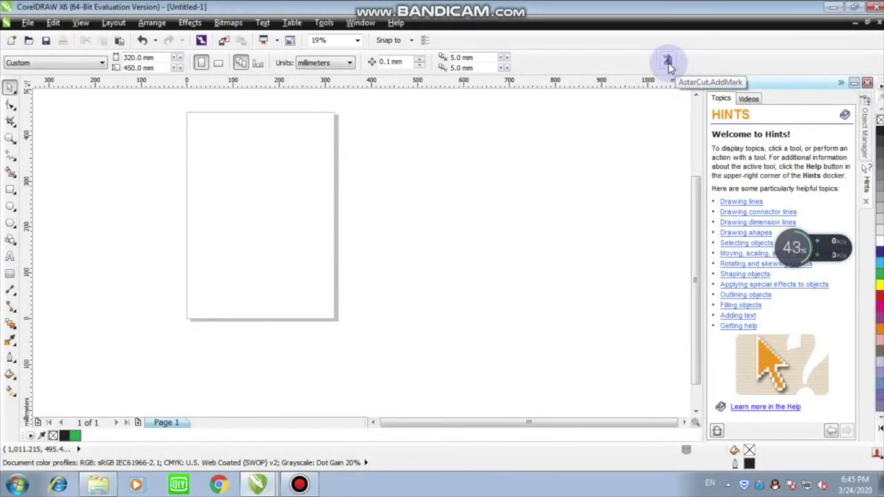
- Add print and cut registration marks around the page with AstarCut.AddMark
left_click(669, 63)
left_click_drag(433, 181, 392, 131)
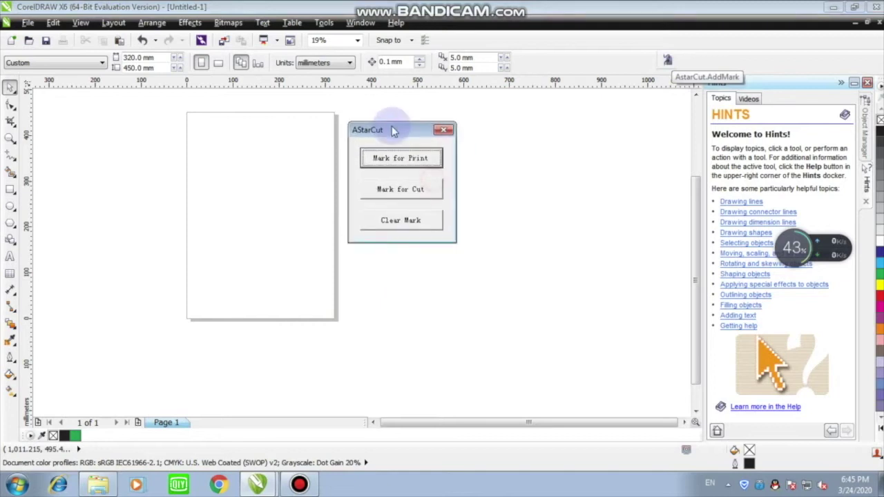
left_click(400, 158)
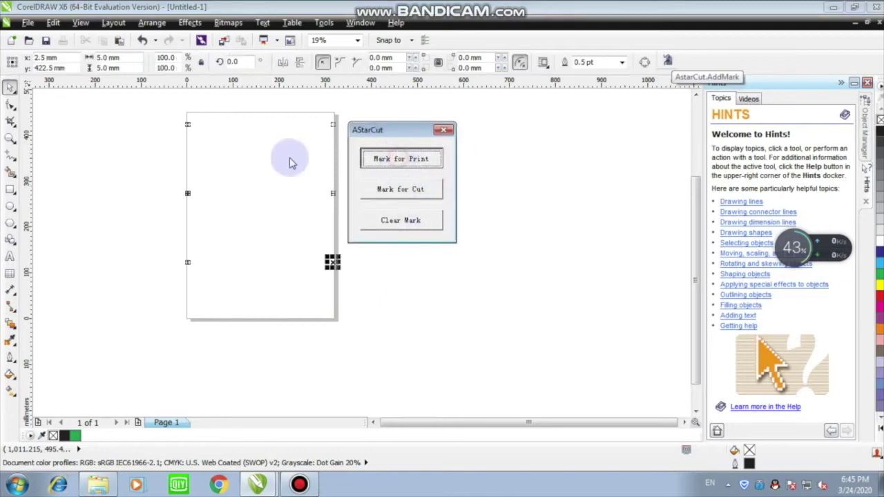
left_click(417, 195)
left_click(440, 128)
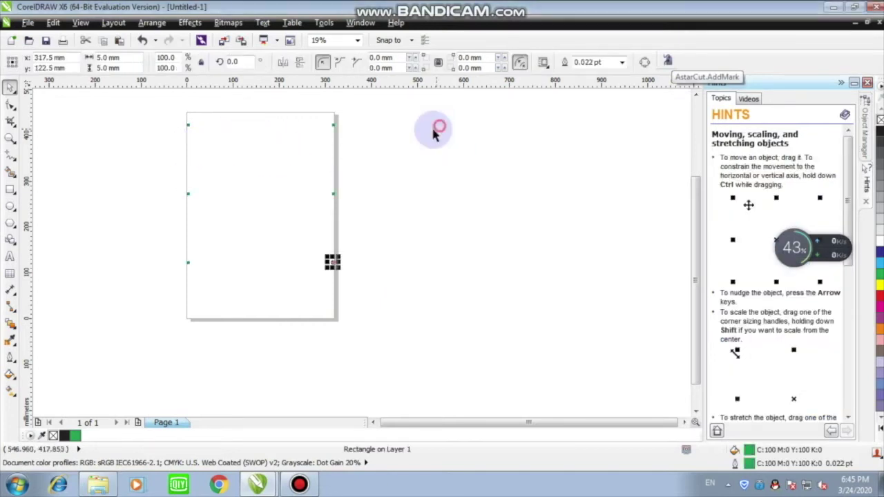
- Marquee-select the six marks to check them, then minimize CorelDRAW
left_click(400, 144)
left_click_drag(158, 114, 429, 288)
left_click(468, 273)
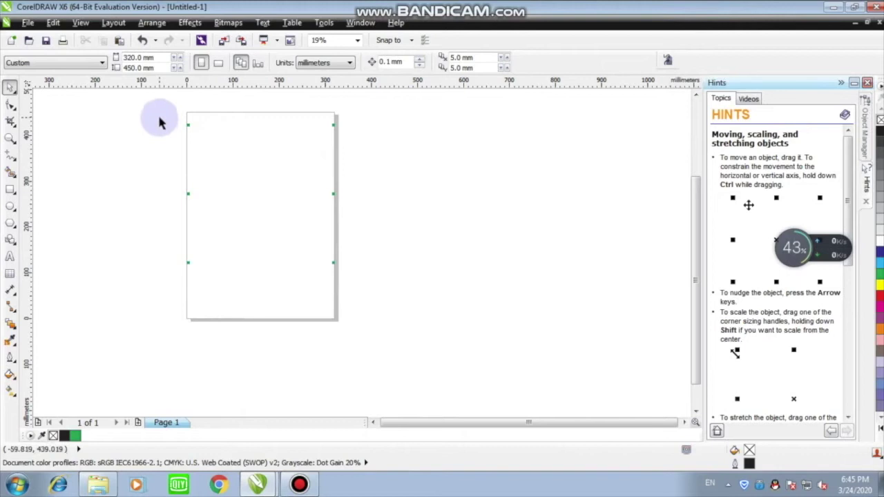
left_click_drag(159, 123, 439, 308)
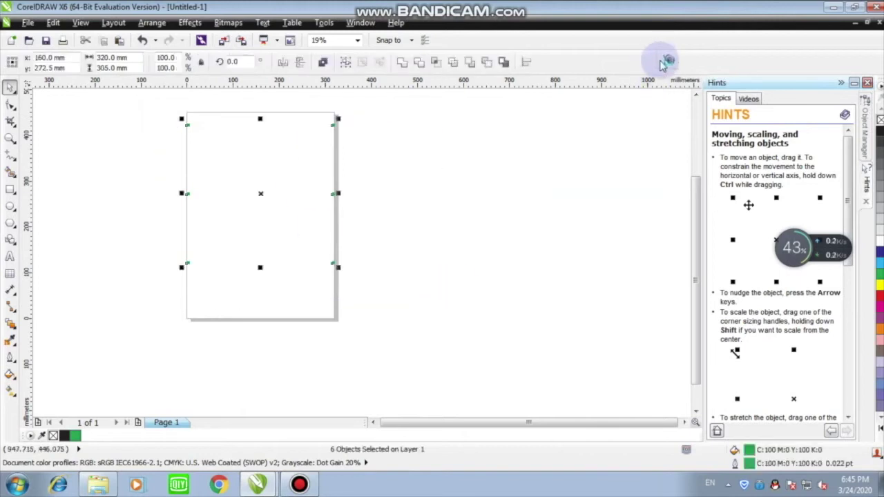
left_click(501, 138)
left_click(834, 7)
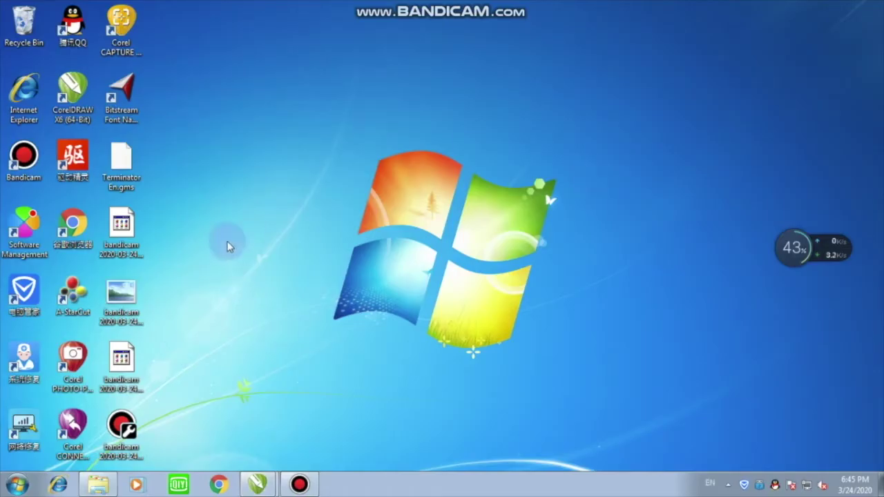
- Move the Terminator En.gms icon aside and open the GMS folder showing its three .gms files
left_click_drag(122, 160, 435, 148)
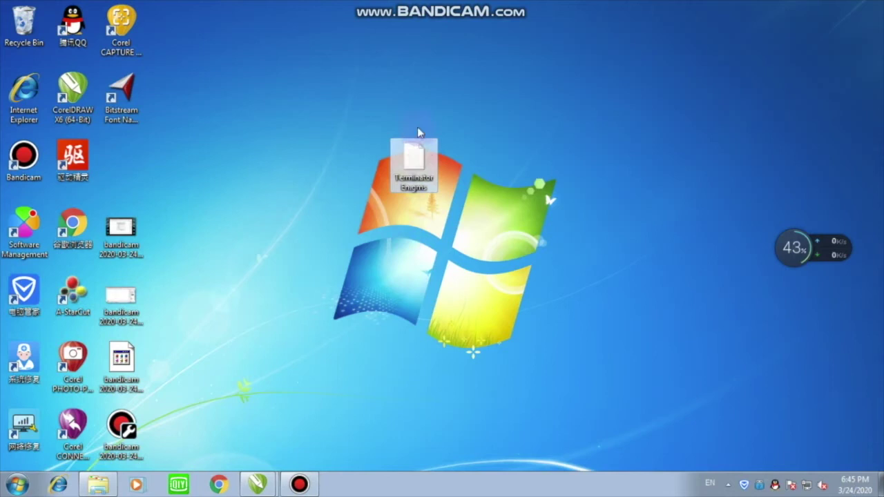
left_click(98, 484)
left_click_drag(497, 81, 470, 239)
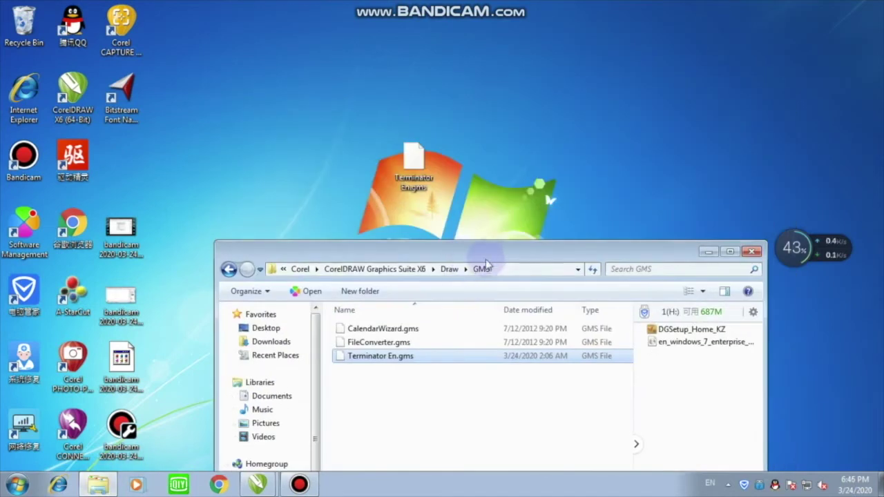
left_click(467, 390)
left_click_drag(482, 401, 416, 330)
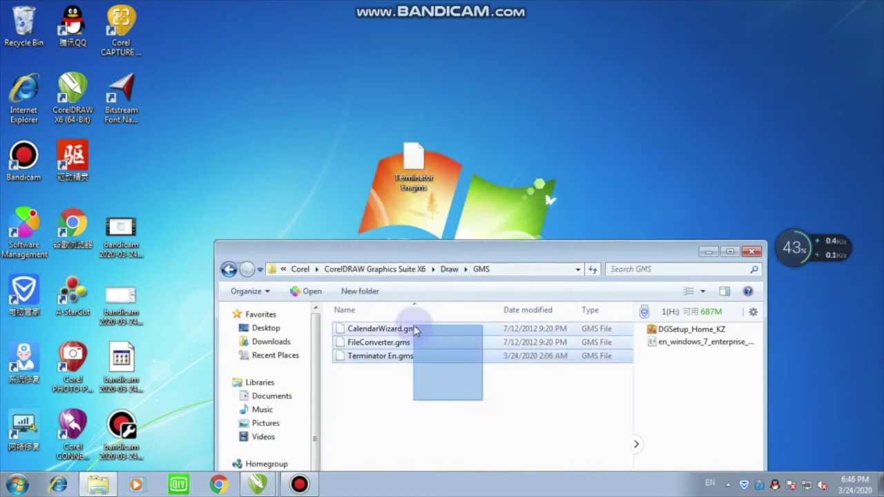
left_click(425, 422)
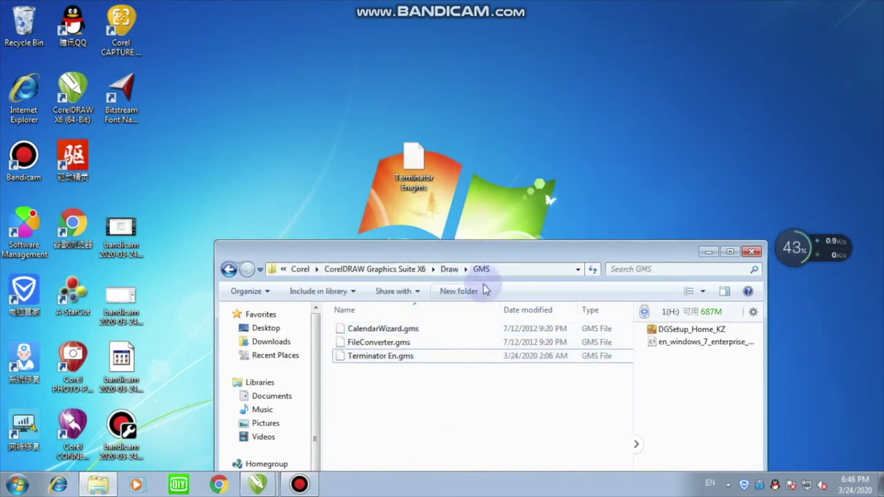
- Open the CorelDRAW X6 shortcut's Properties and select its entire Start in path
right_click(76, 78)
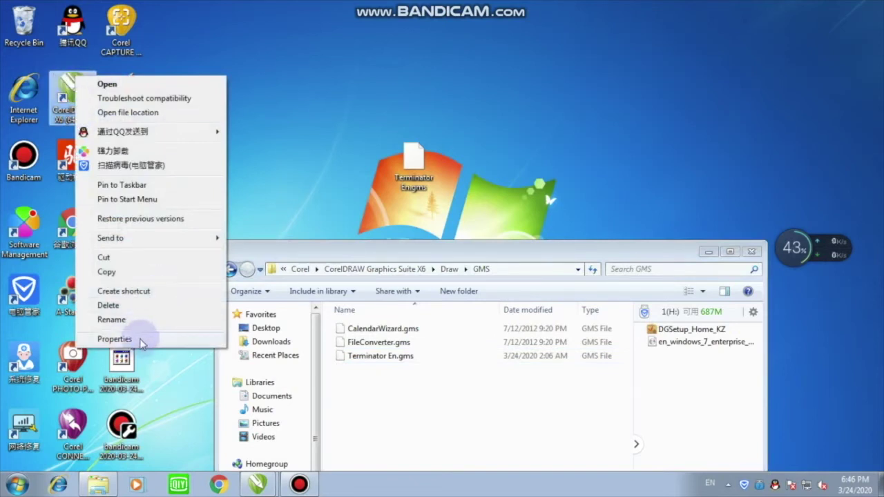
left_click(115, 339)
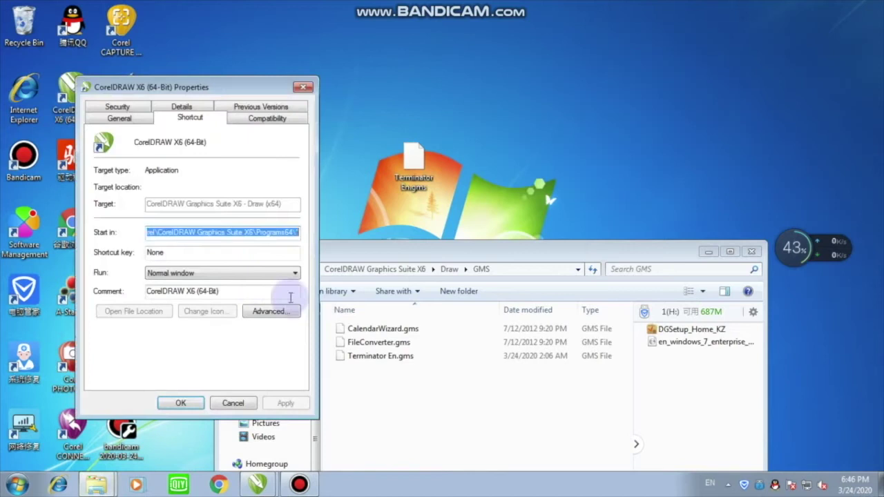
left_click(237, 233)
left_click_drag(293, 232, 331, 254)
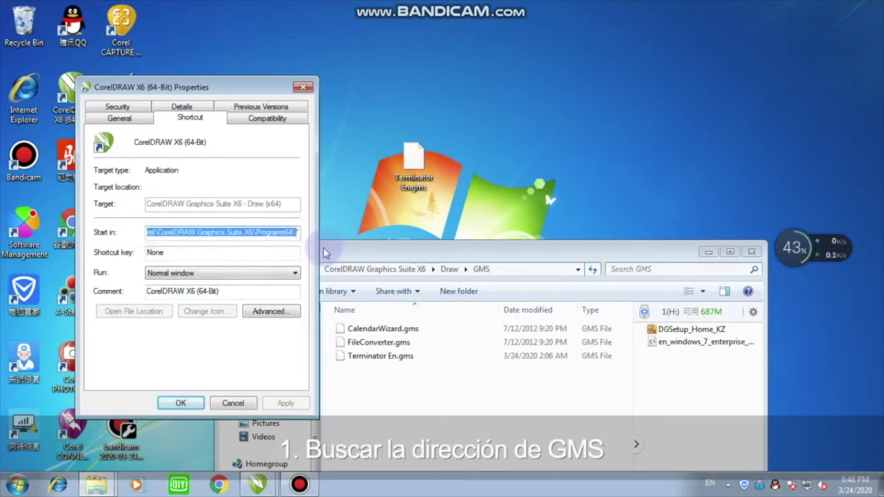
- Paste the Start in path into the address bar and navigate up to Draw\GMS
left_click(353, 253)
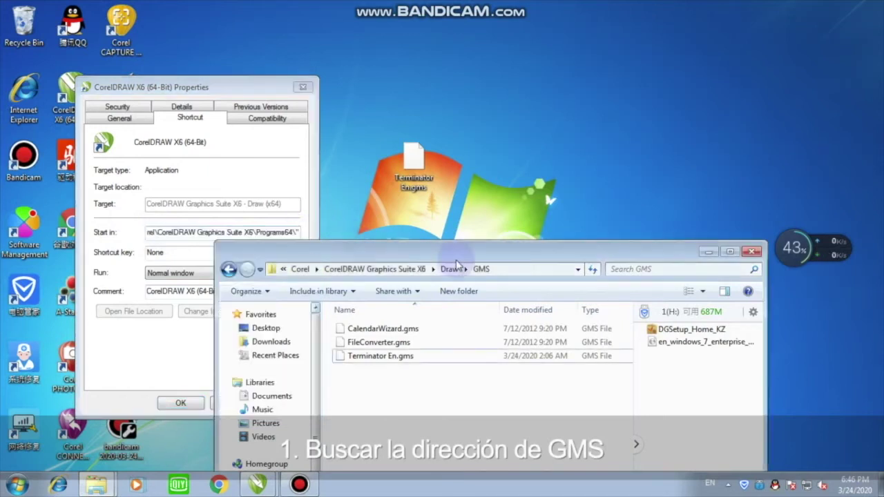
left_click(509, 271)
type("c:\\Program Files\\Corel\\CorelDRAW Graphics Suite X6\\Programs64\\")
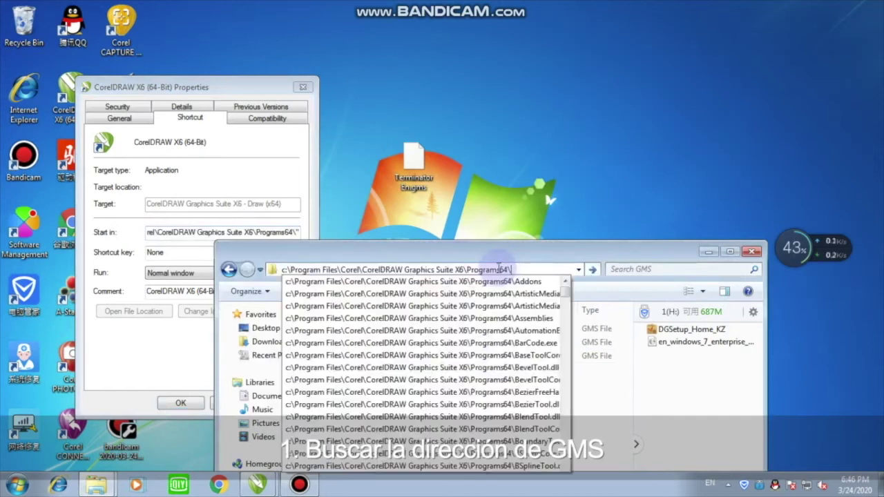
key("Return")
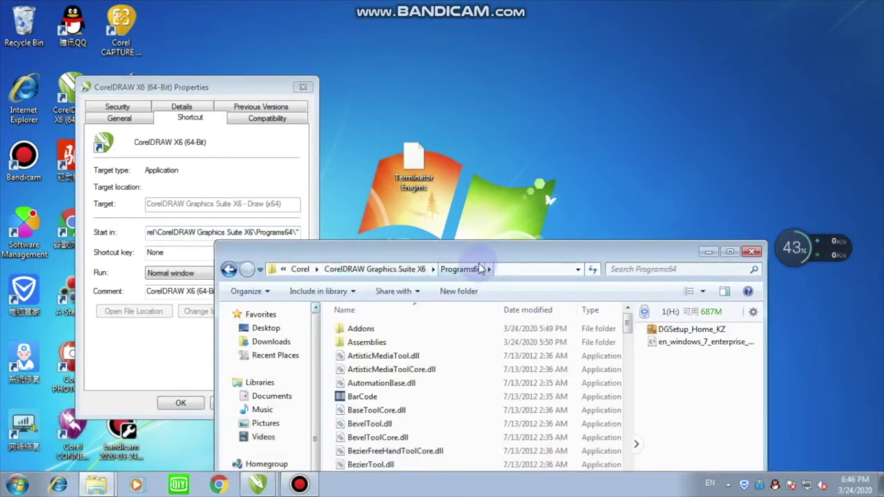
left_click_drag(492, 246, 514, 52)
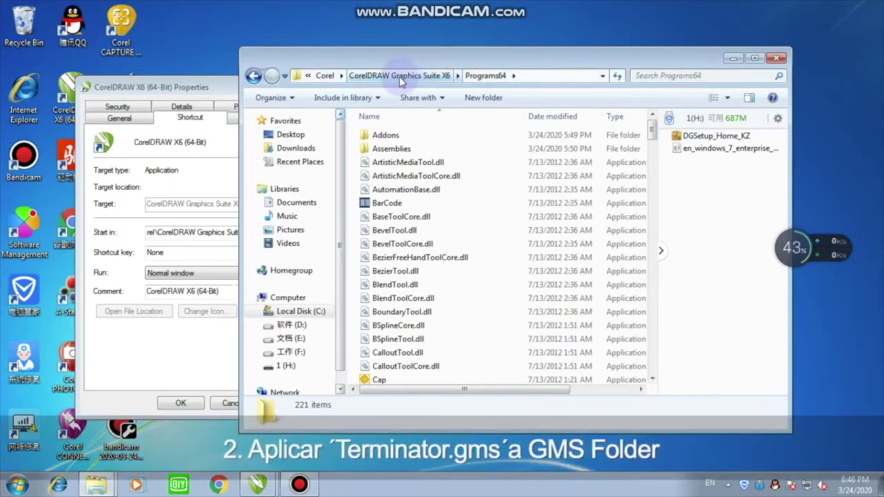
left_click(401, 77)
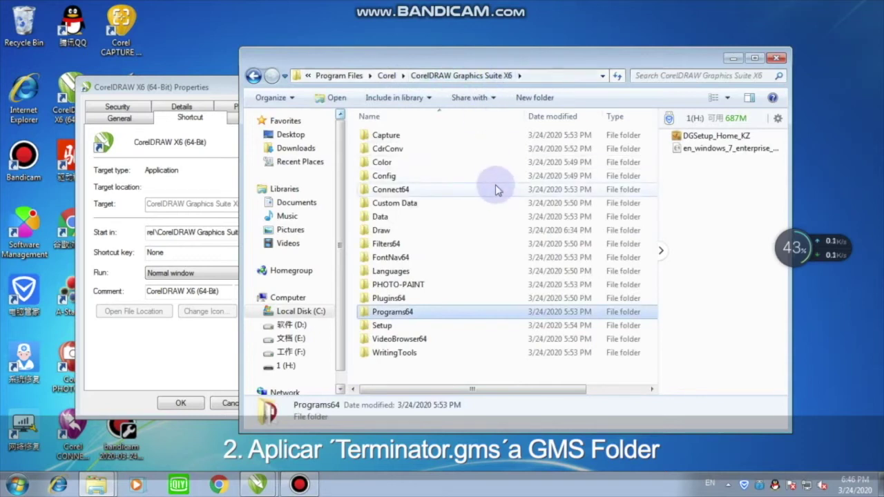
left_click(386, 232)
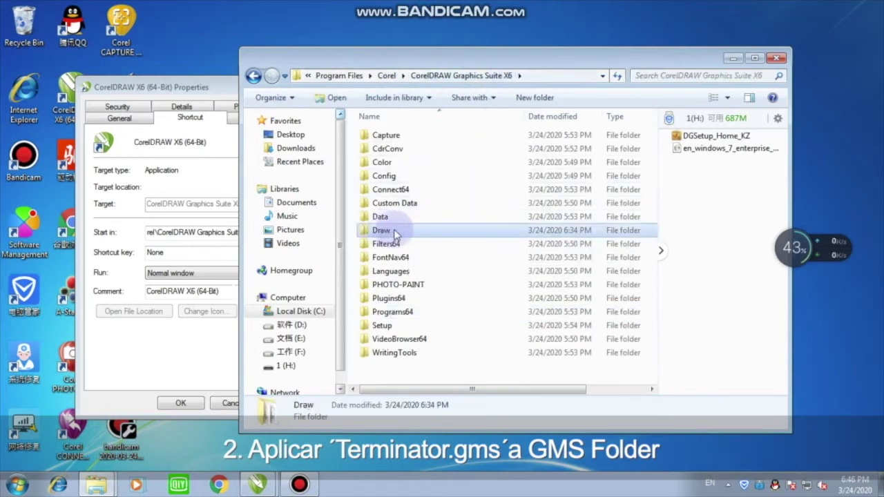
double_click(389, 235)
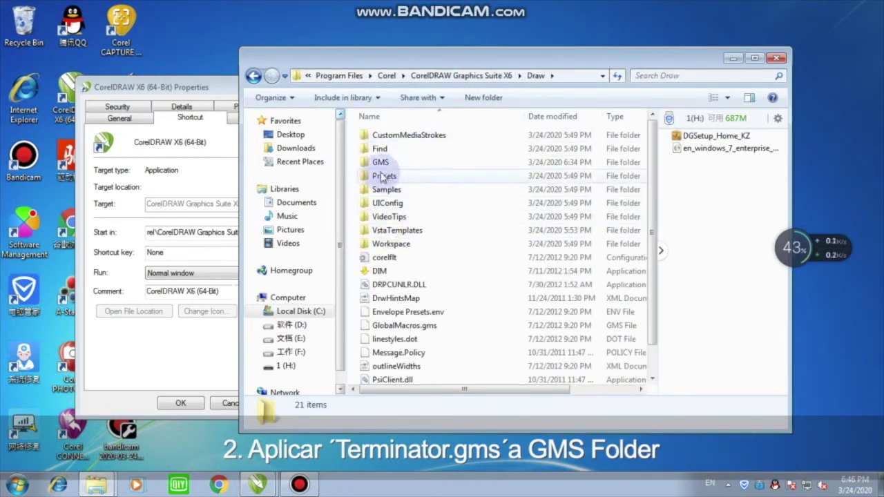
left_click(381, 163)
double_click(382, 163)
- Move Terminator En.gms into the GMS folder, replace the existing copy, and close Properties
left_click_drag(394, 59, 566, 57)
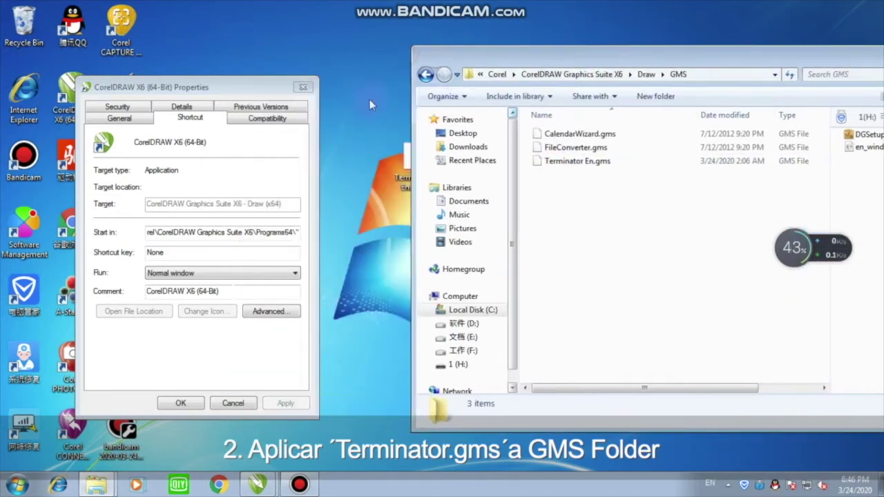
left_click_drag(404, 160, 576, 169)
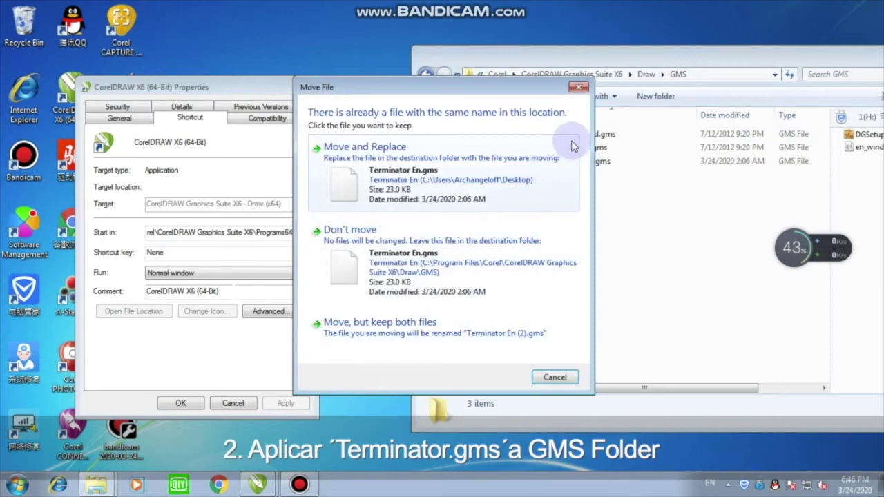
left_click(405, 181)
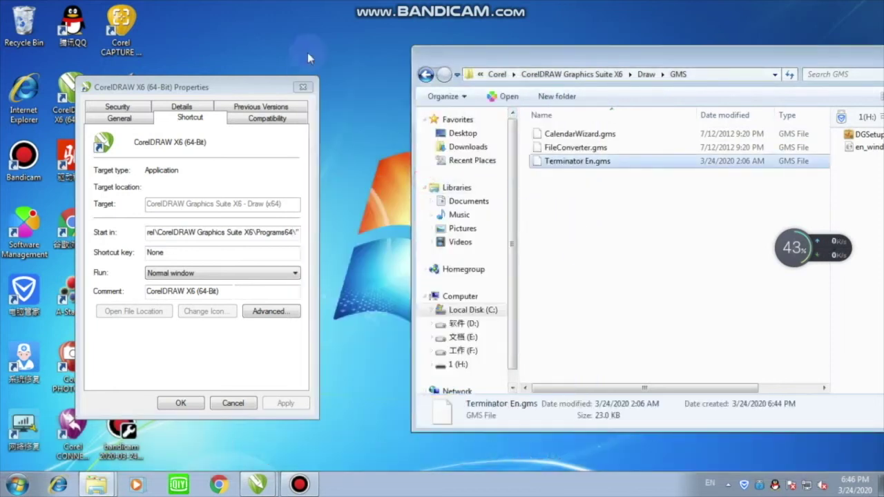
left_click(303, 87)
- Restore the CorelDRAW X6 Untitled-1 document from its taskbar thumbnail
left_click_drag(532, 55, 297, 51)
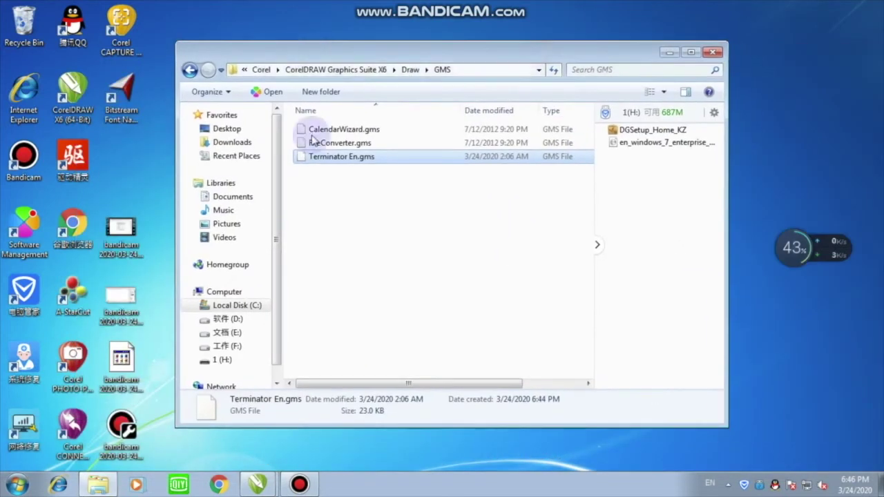
mouse_move(252, 487)
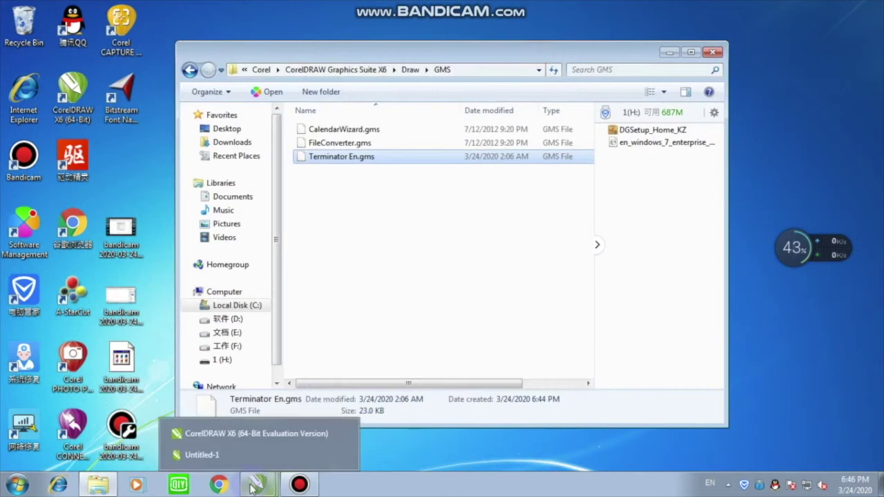
left_click(256, 434)
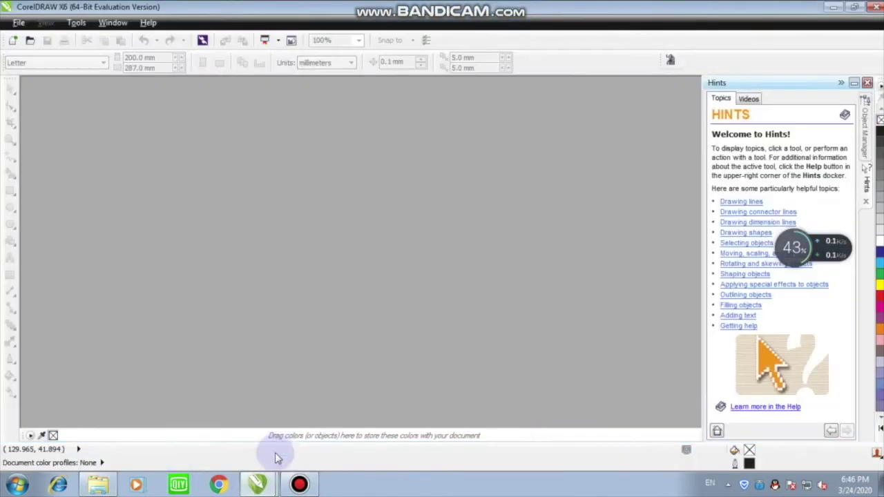
left_click(267, 453)
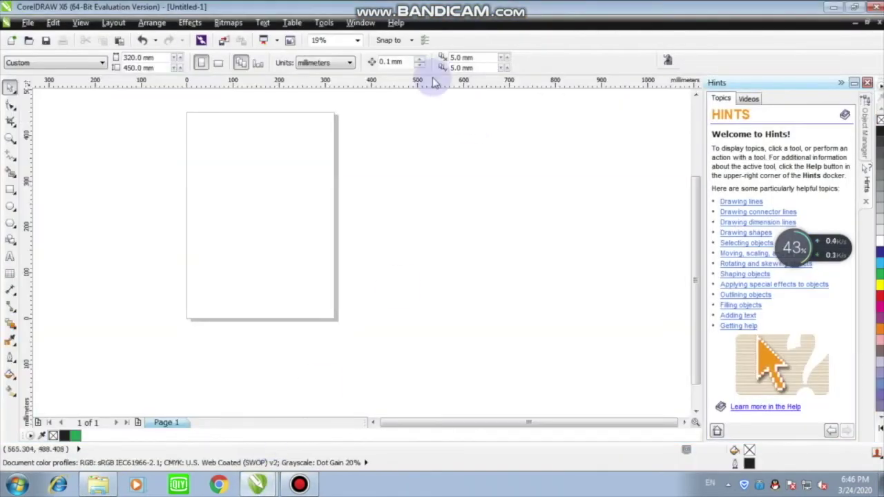
- Drag AstarCut.AddMark from Options' Commands > Macros list onto a toolbar and confirm with OK
left_click(330, 22)
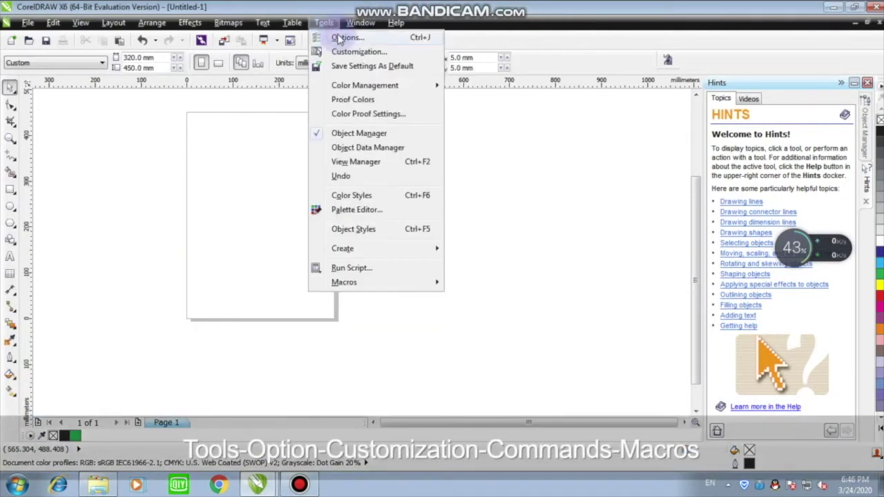
left_click(342, 38)
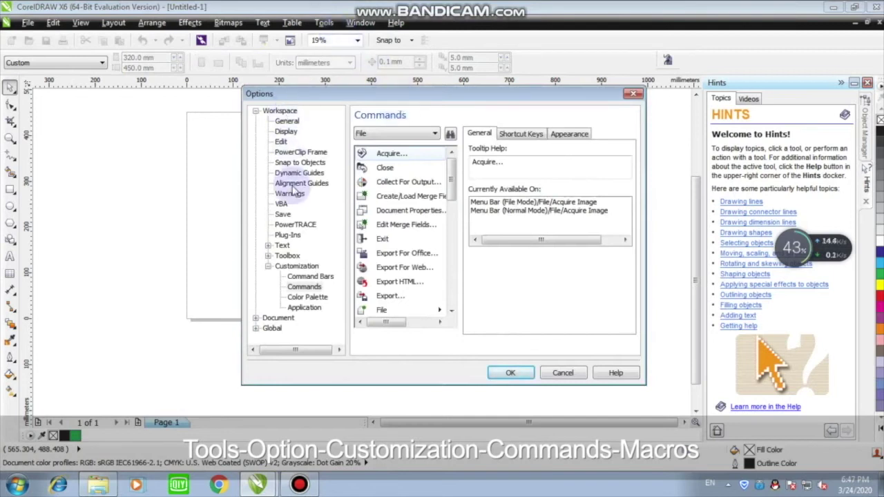
left_click(284, 267)
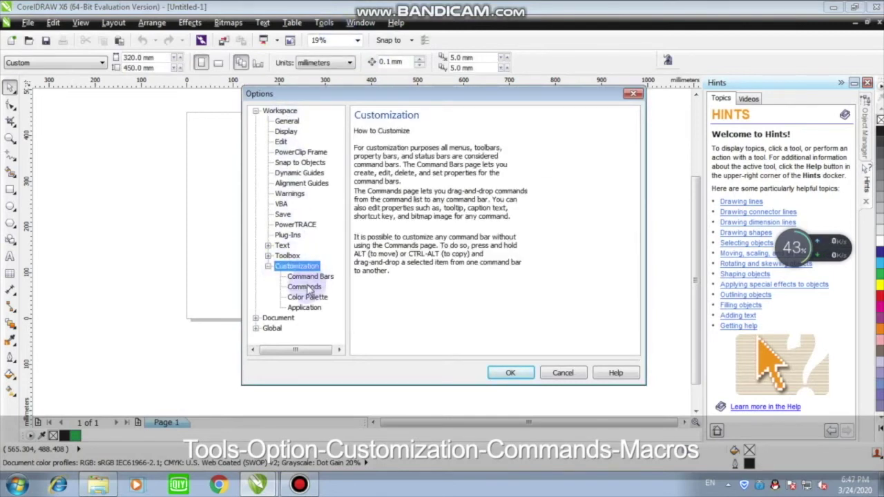
left_click(302, 287)
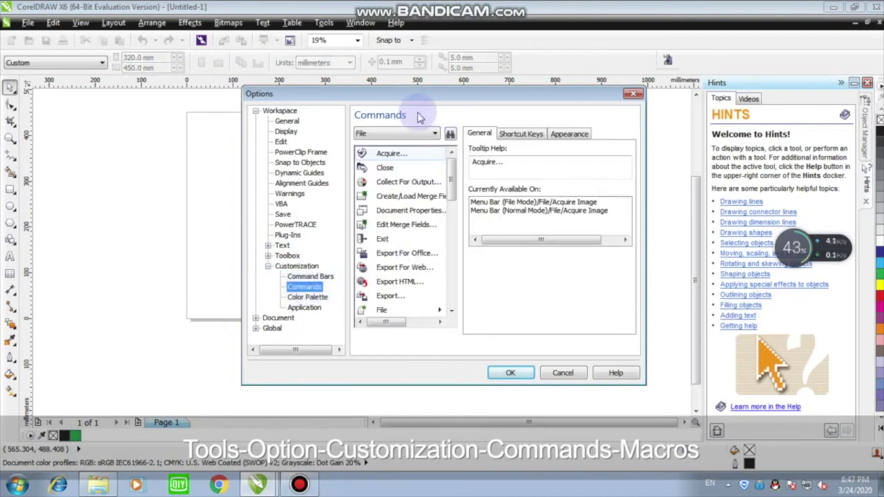
left_click(433, 133)
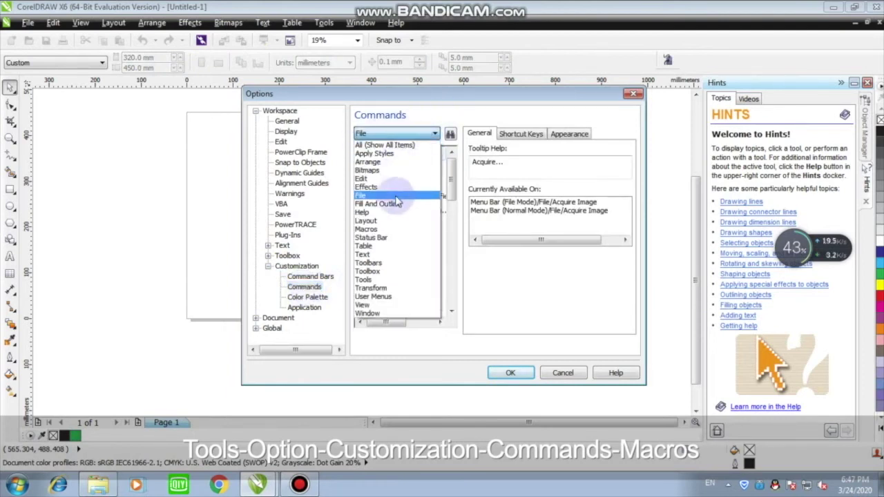
left_click(370, 229)
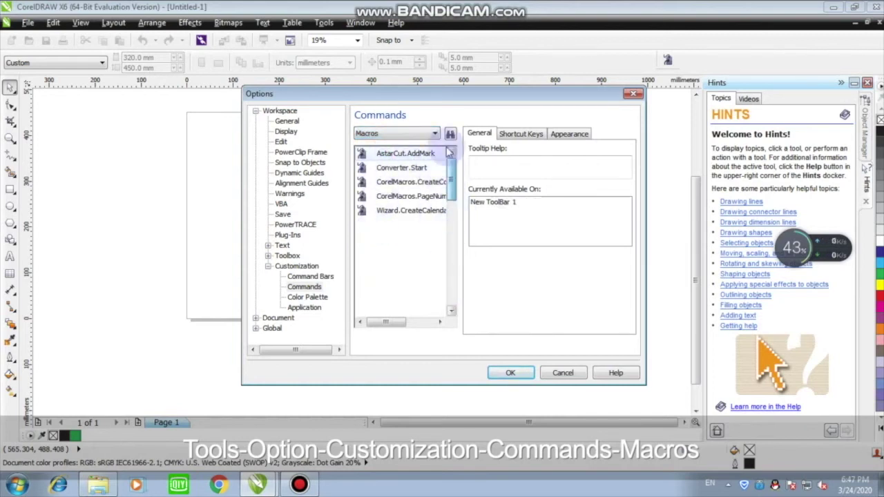
left_click_drag(395, 154, 531, 62)
left_click(511, 373)
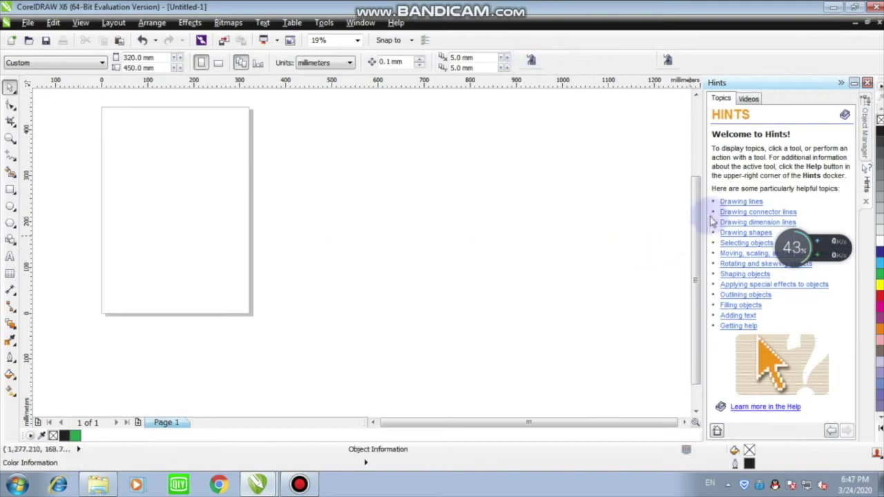
- Add AStarCut print marks to the page corners and marquee-check them
scroll(696, 192, "up", 3)
left_click(530, 62)
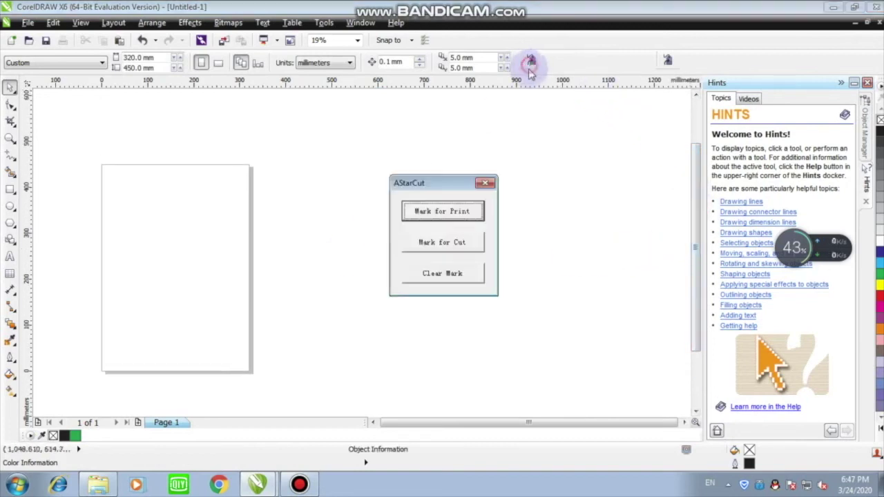
left_click(456, 211)
left_click(487, 184)
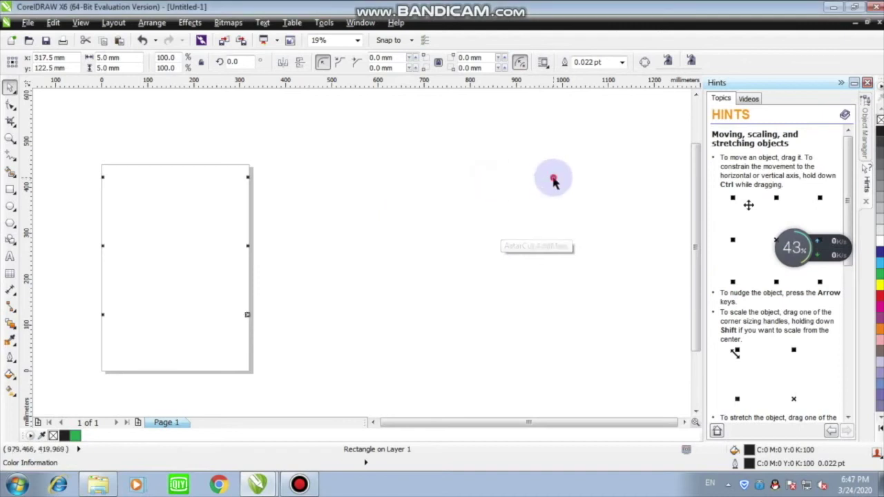
left_click(474, 99)
left_click_drag(99, 177, 410, 377)
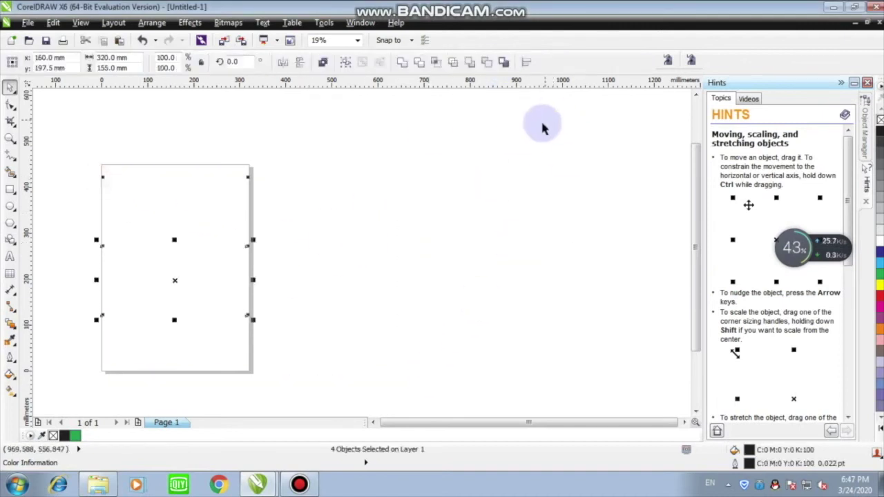
left_click(544, 125)
- Add AStarCut cut marks to the page and marquee-check all the marks
left_click(668, 61)
left_click(448, 251)
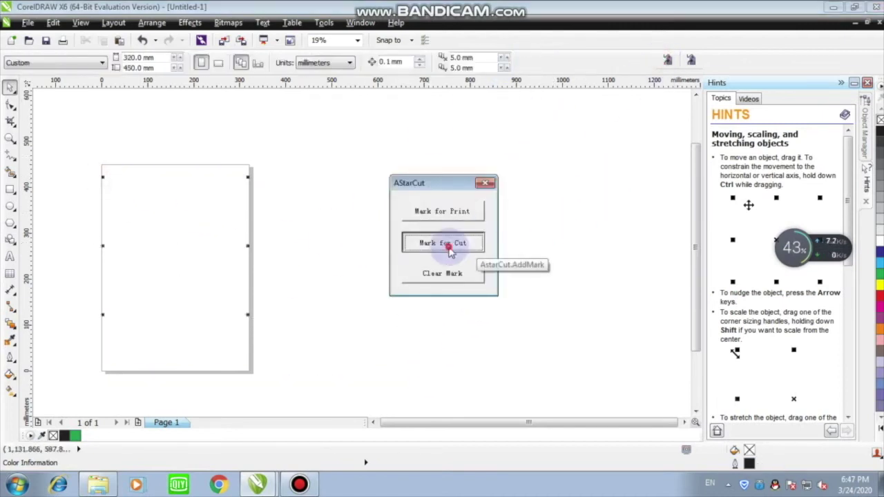
left_click(487, 183)
left_click_drag(81, 166, 405, 375)
left_click(296, 302)
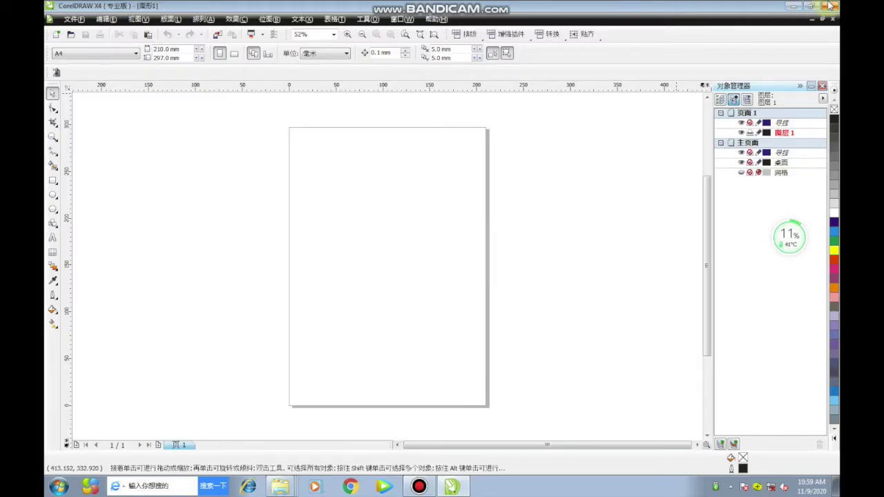
- Close CorelDRAW and install AStarcutX from AStarcutXV55_AI_cn_setup using the default folder
left_click(831, 5)
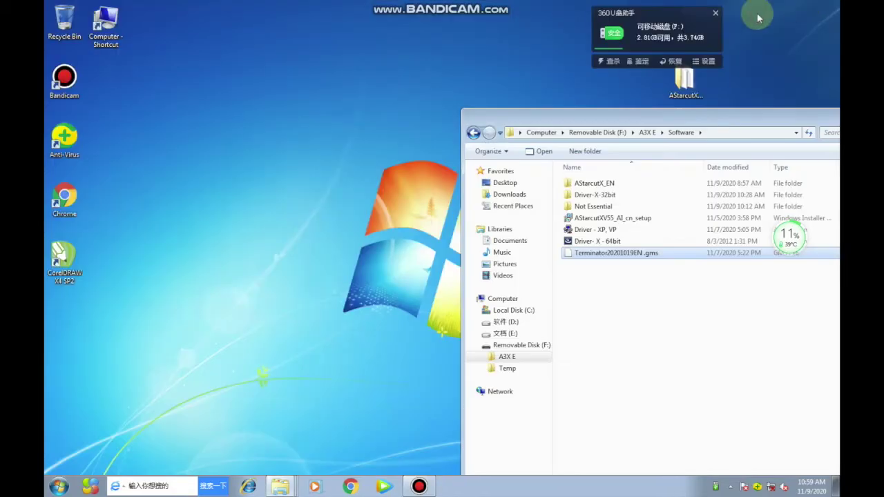
left_click(664, 115)
double_click(586, 193)
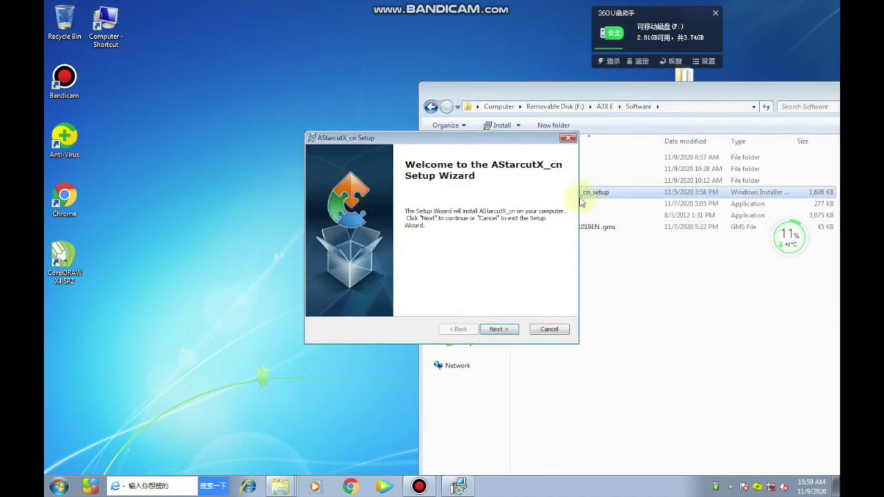
left_click_drag(477, 145, 329, 149)
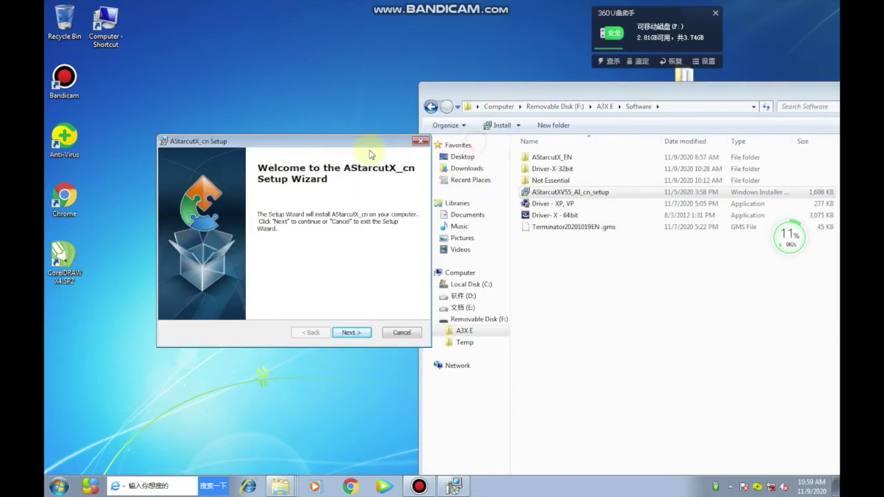
left_click(351, 333)
left_click(359, 334)
left_click(359, 334)
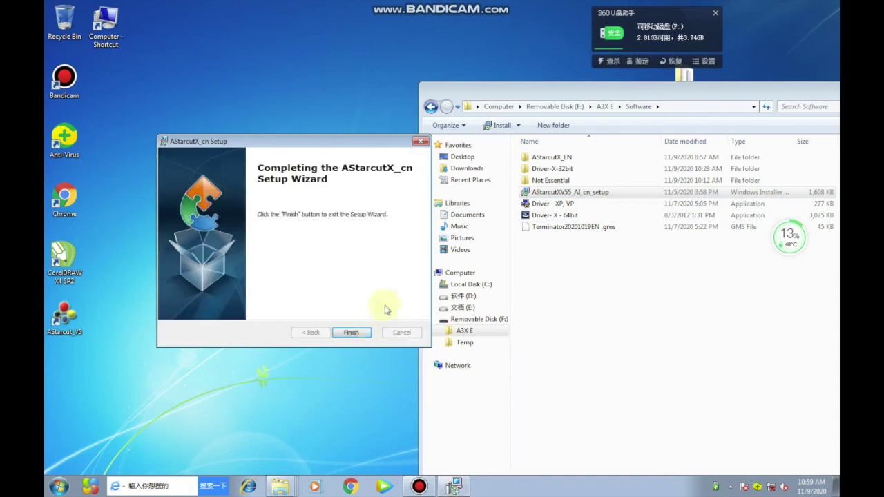
left_click(364, 332)
left_click(564, 158)
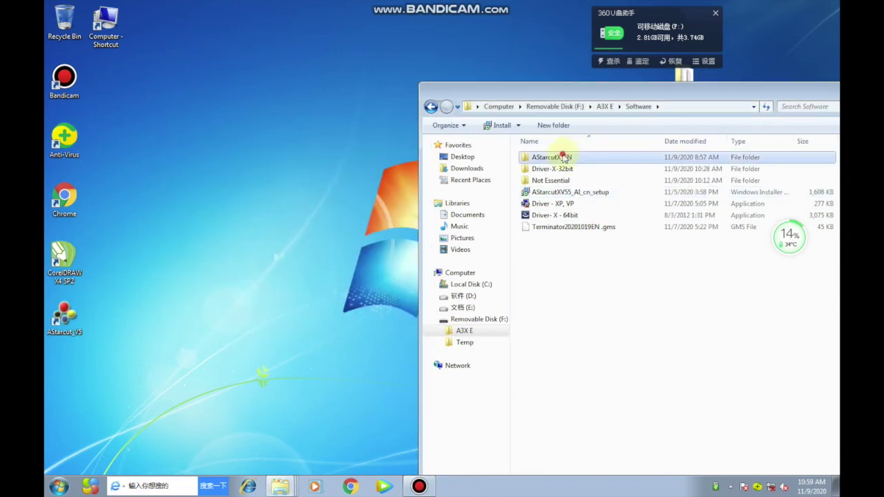
left_click_drag(547, 162, 295, 143)
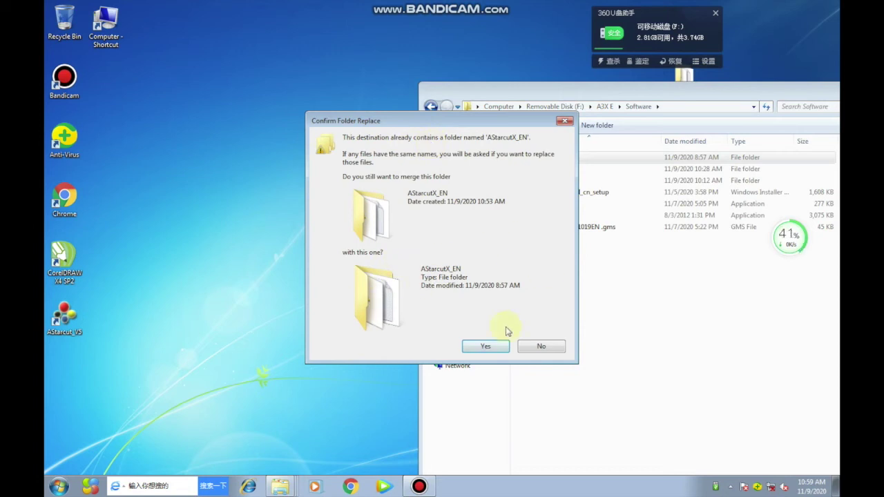
left_click(536, 350)
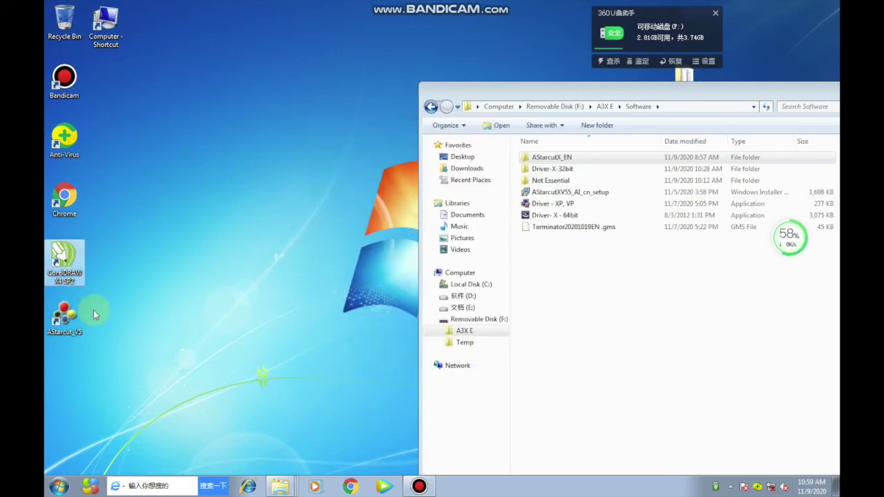
left_click(568, 158)
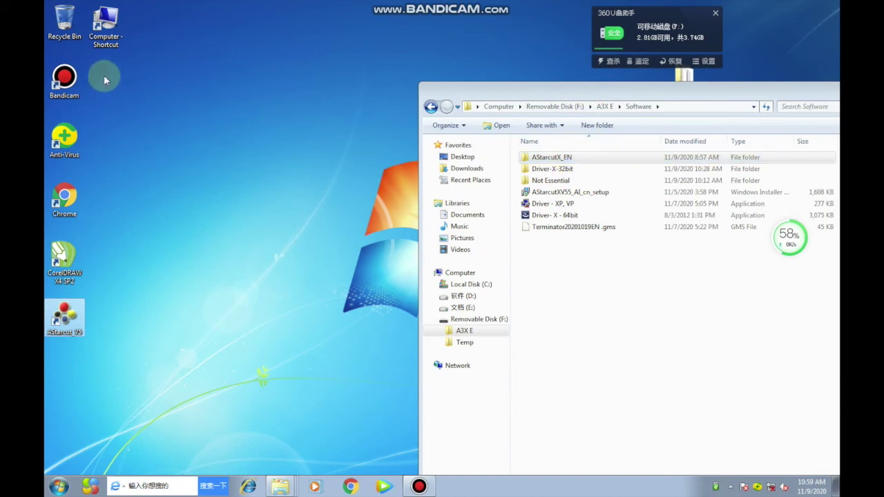
left_click(61, 314)
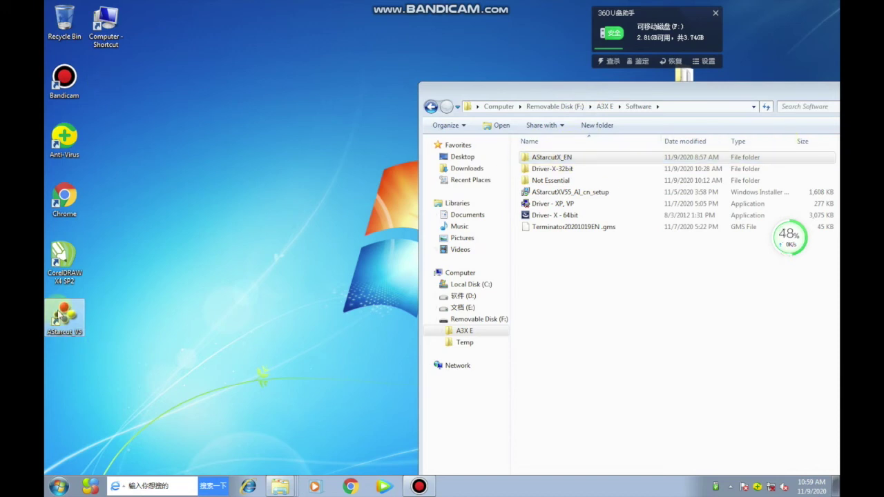
left_click_drag(552, 158, 587, 158)
left_click(66, 316)
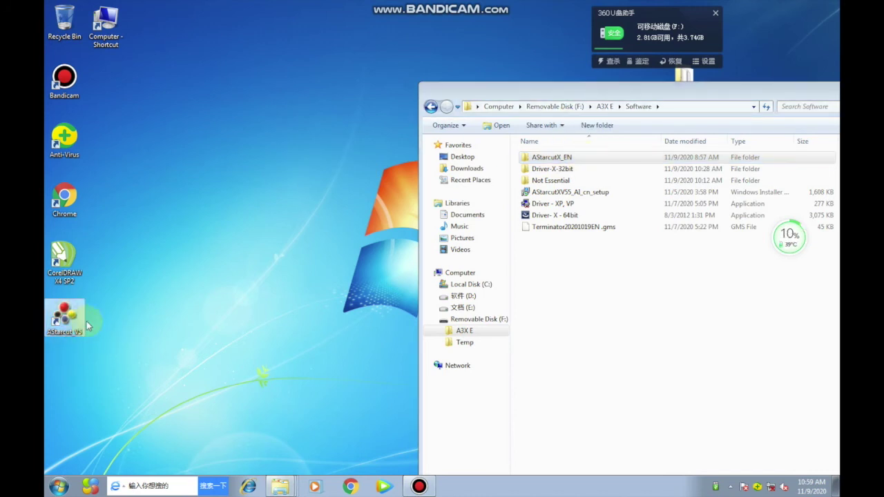
- Launch A-StarCut v5.5, switch it to English, review Angle Offset and Basic Setup, and close it
double_click(67, 319)
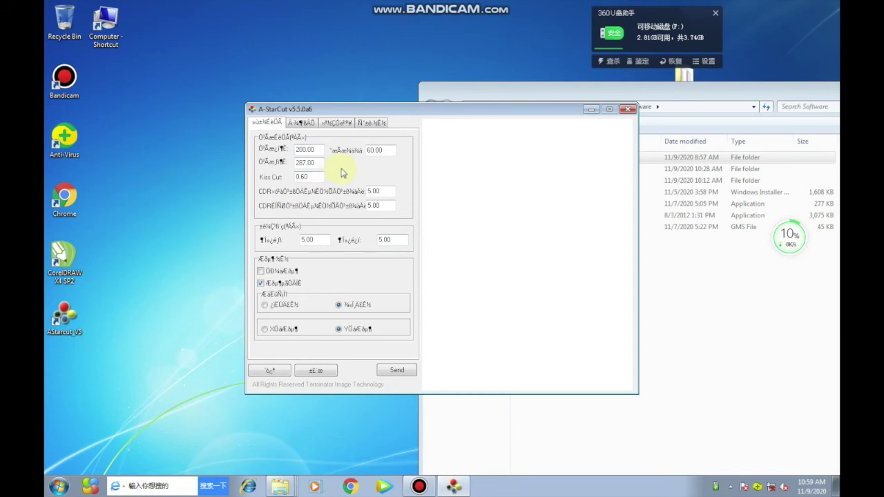
right_click(380, 169)
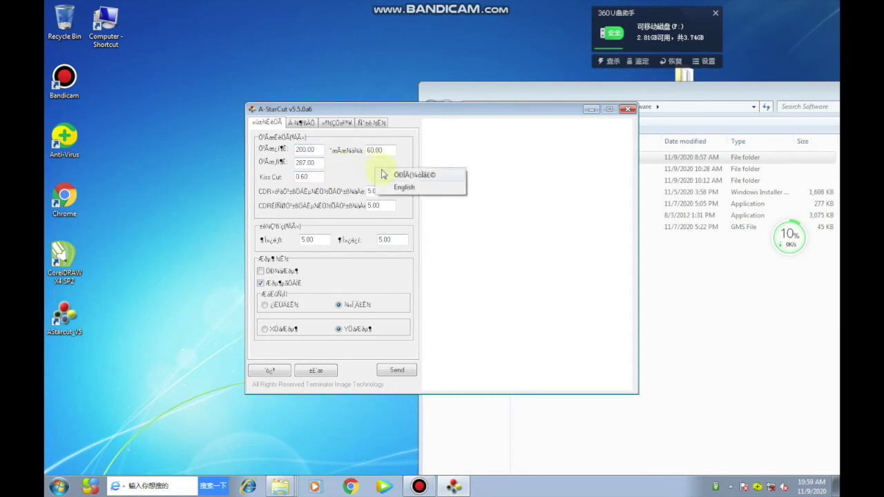
left_click(400, 187)
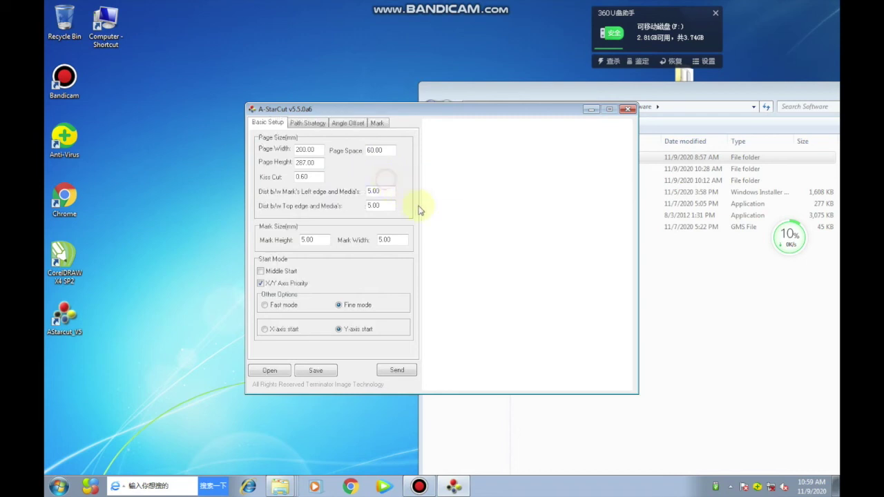
left_click(355, 123)
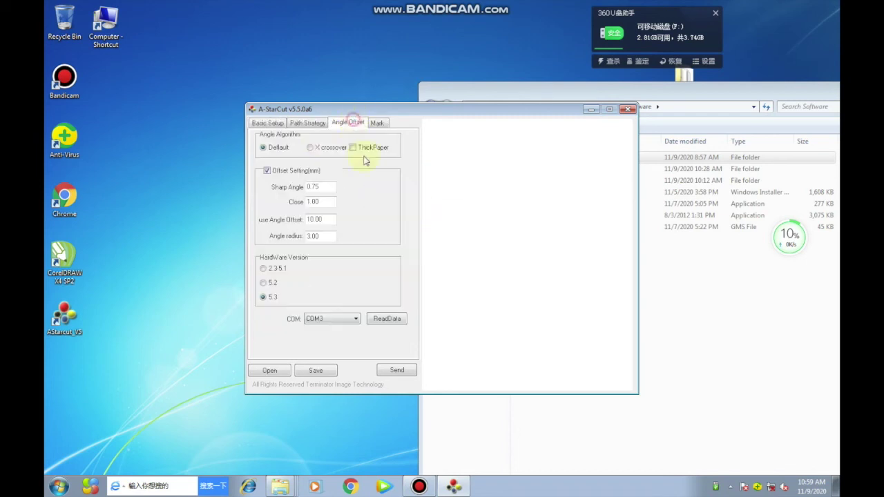
left_click(268, 123)
left_click(628, 109)
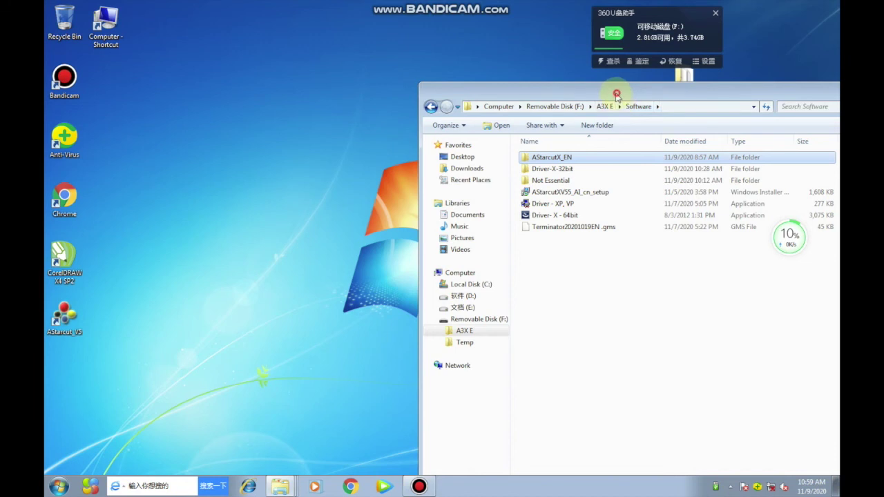
- Run the Driver - XP, VP installer from the Software folder
left_click_drag(617, 95, 372, 97)
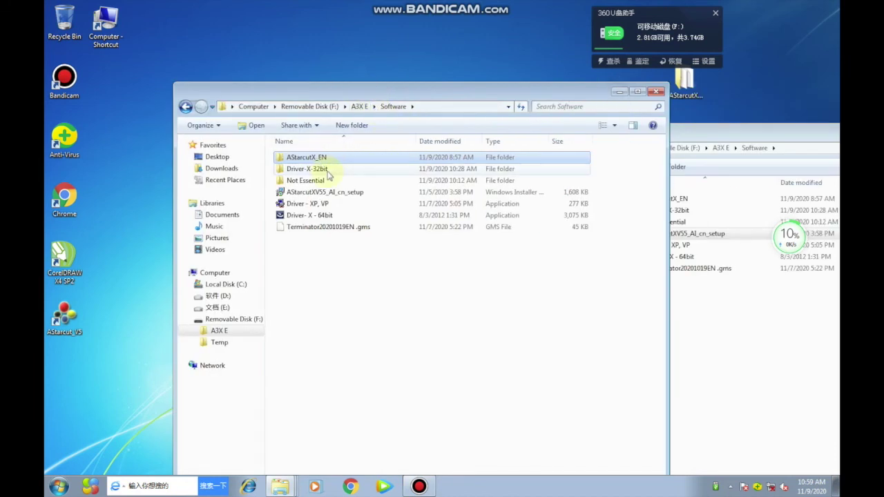
left_click(328, 204)
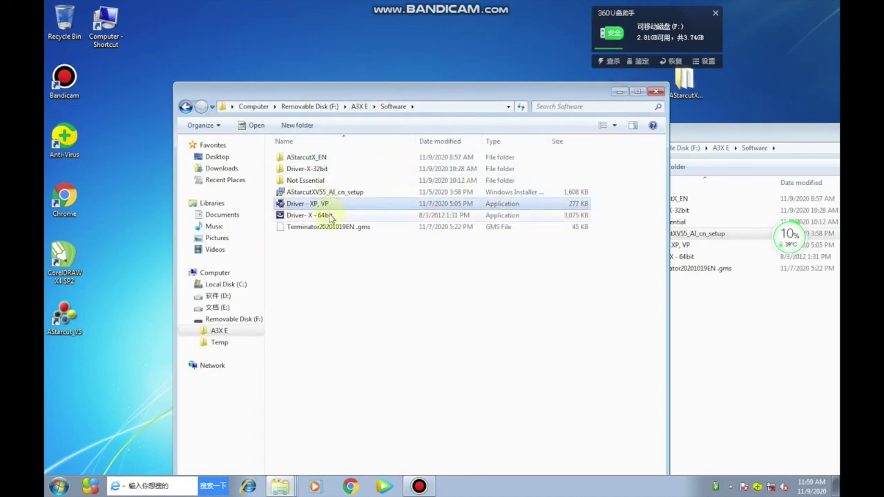
left_click(330, 217)
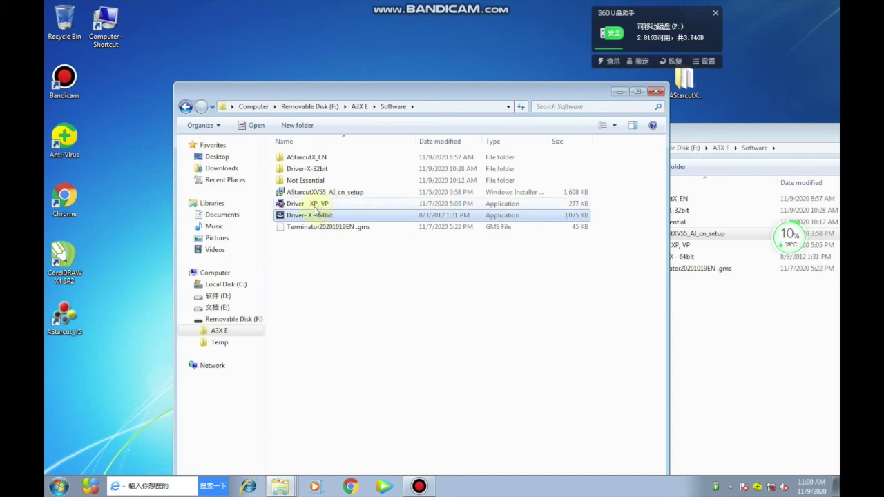
left_click(314, 206)
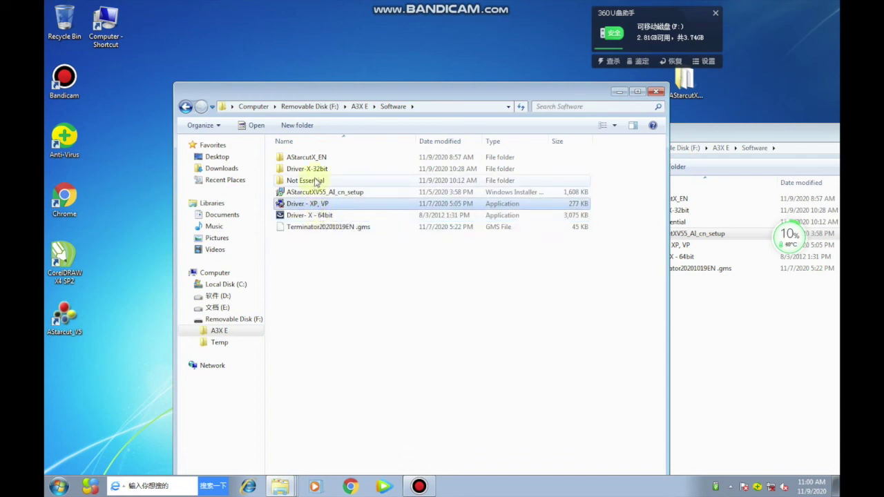
left_click(325, 217)
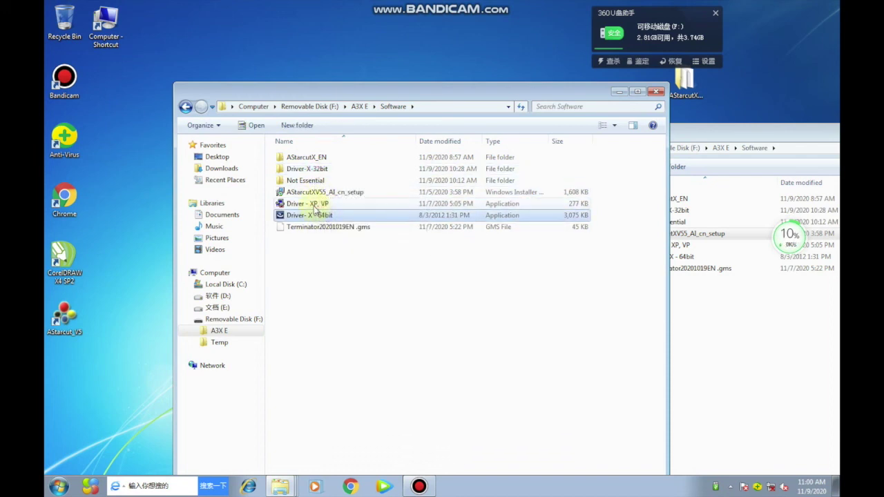
left_click(319, 204)
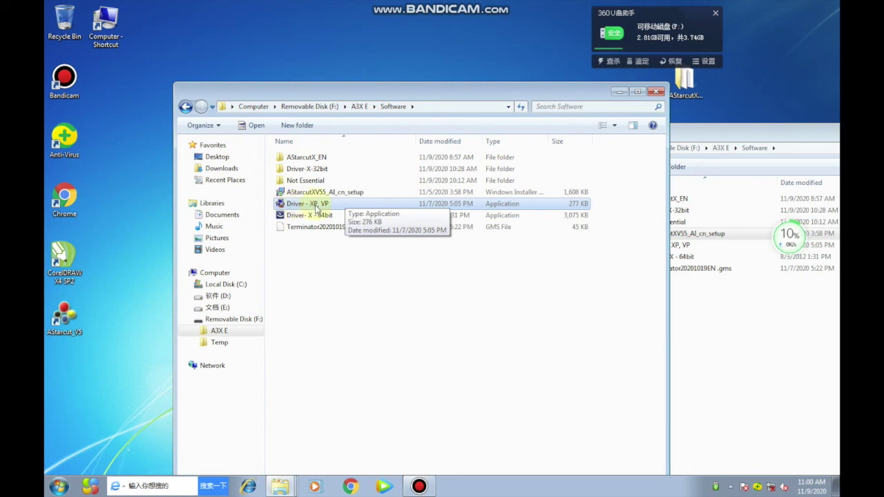
double_click(312, 205)
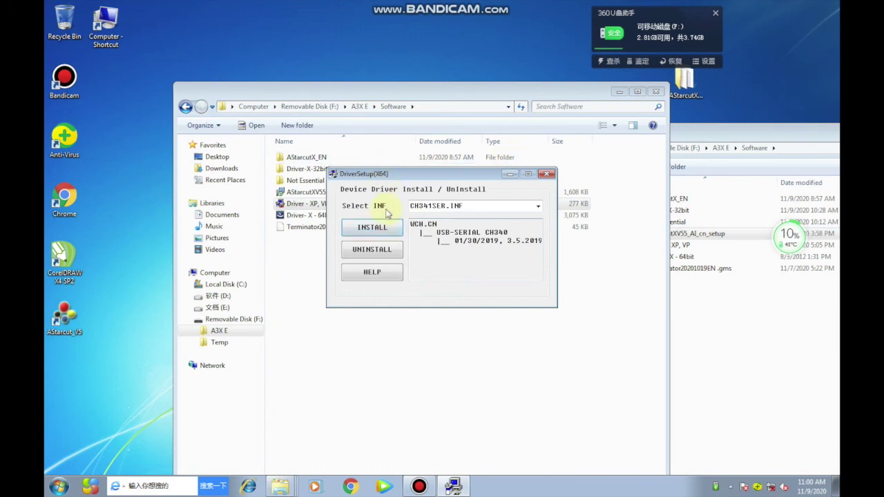
- Install the CH341SER USB-serial driver, acknowledge the success message, and close DriverSetup
left_click(372, 230)
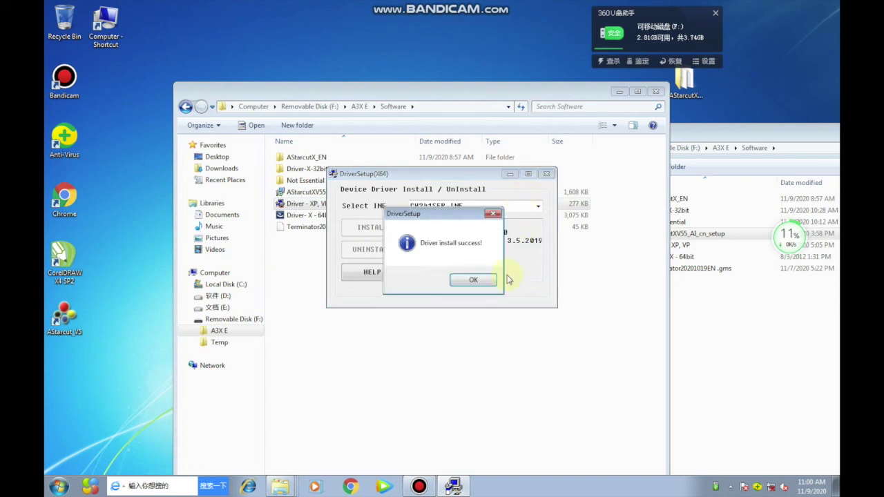
left_click(477, 280)
left_click(546, 176)
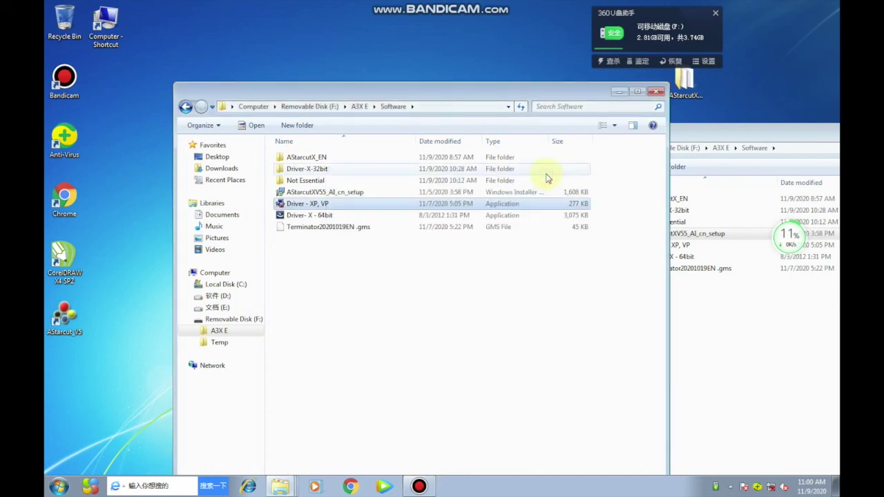